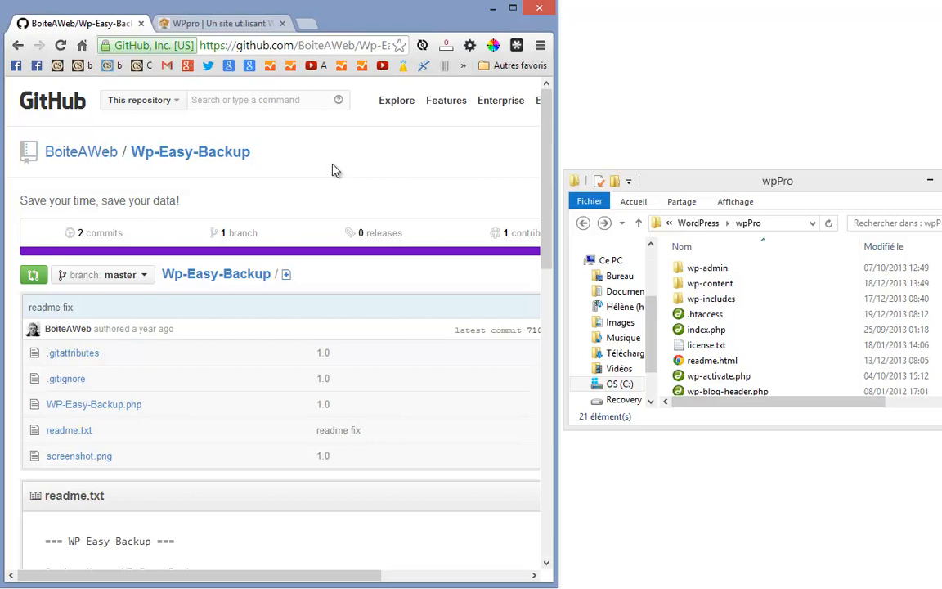
Examine the Wp-Easy-Backup repository page and the contents of the Wp-Easy-Backup-master and aze folders in Tuto.
left_click_drag(556, 91, 834, 91)
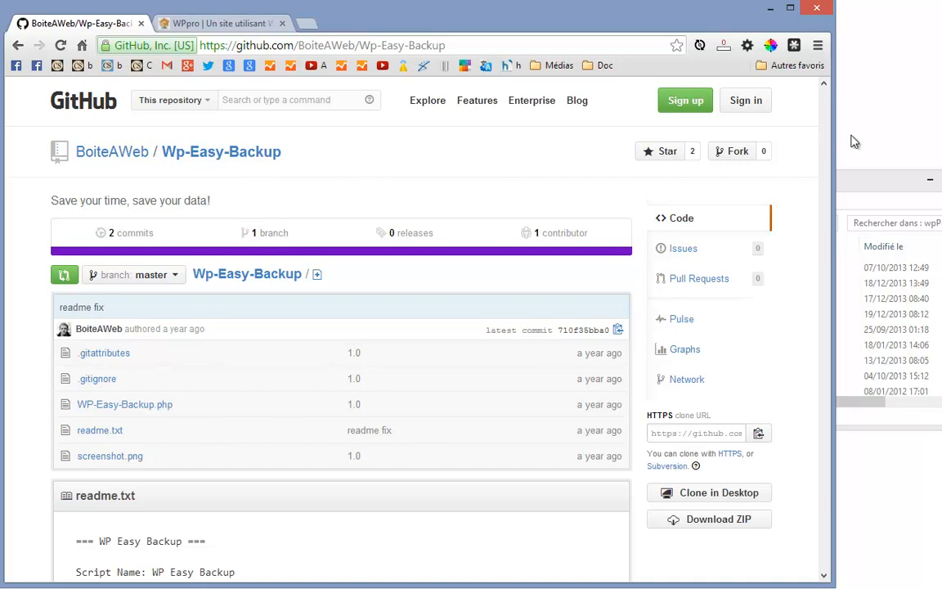
left_click_drag(833, 168, 555, 252)
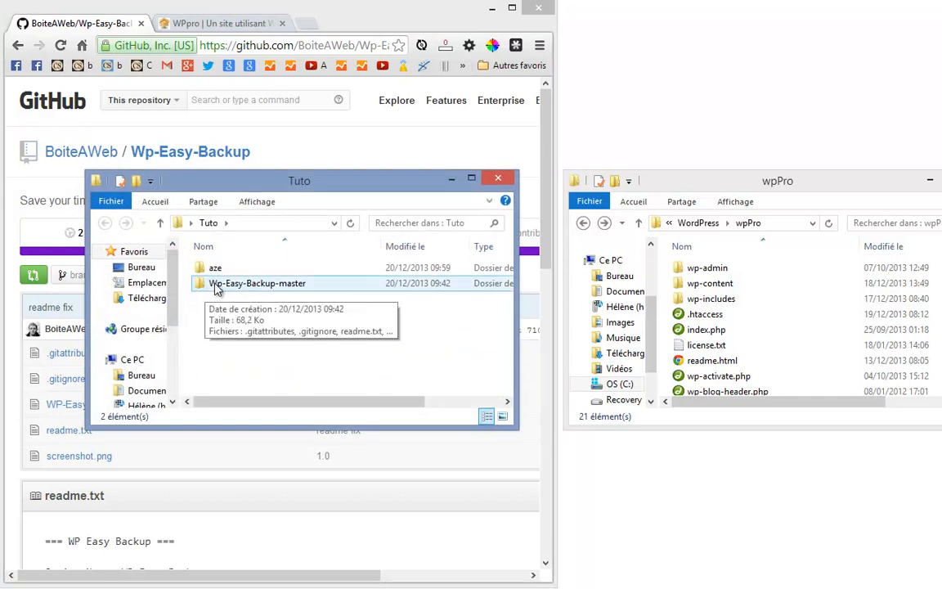
double_click(257, 284)
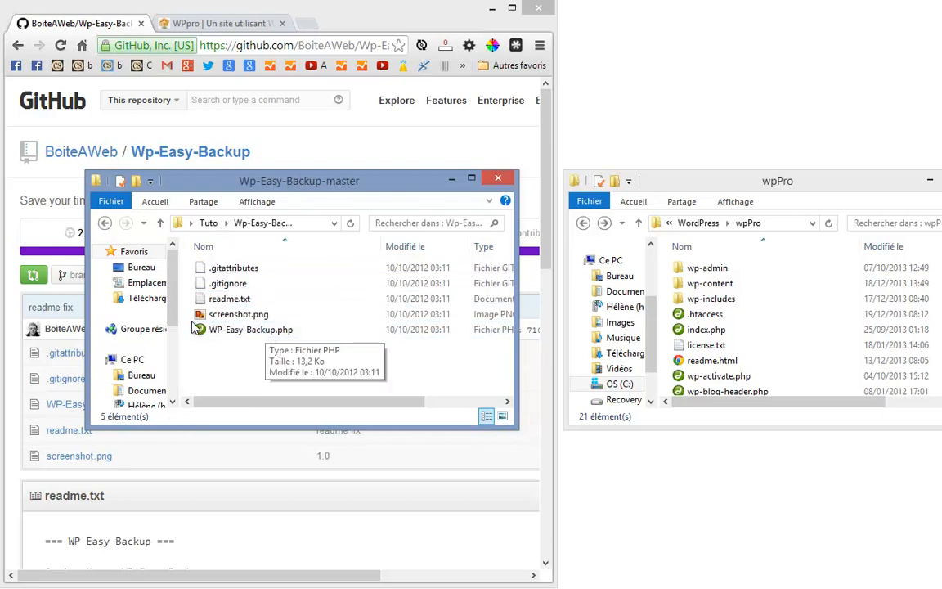
left_click(105, 223)
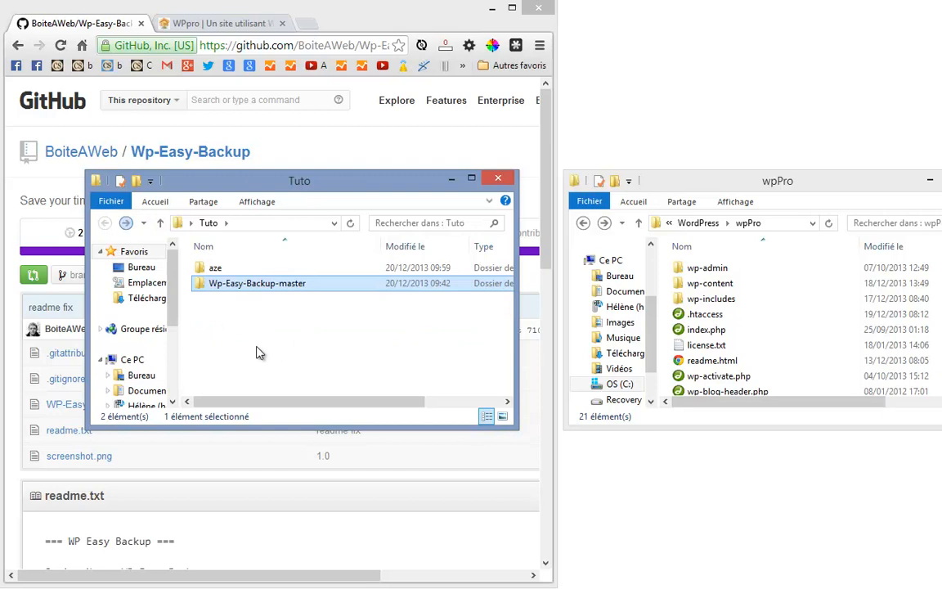
double_click(212, 271)
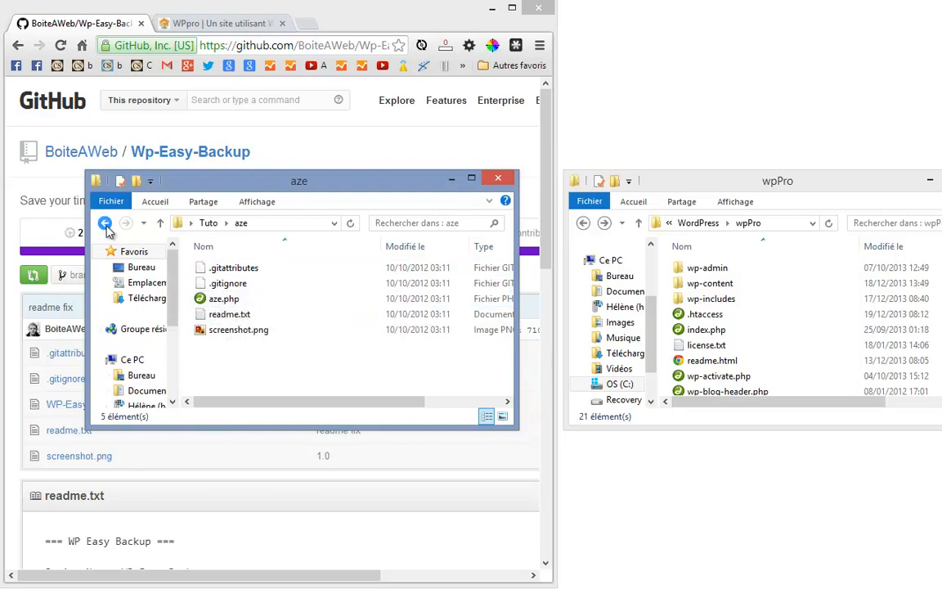
left_click(105, 223)
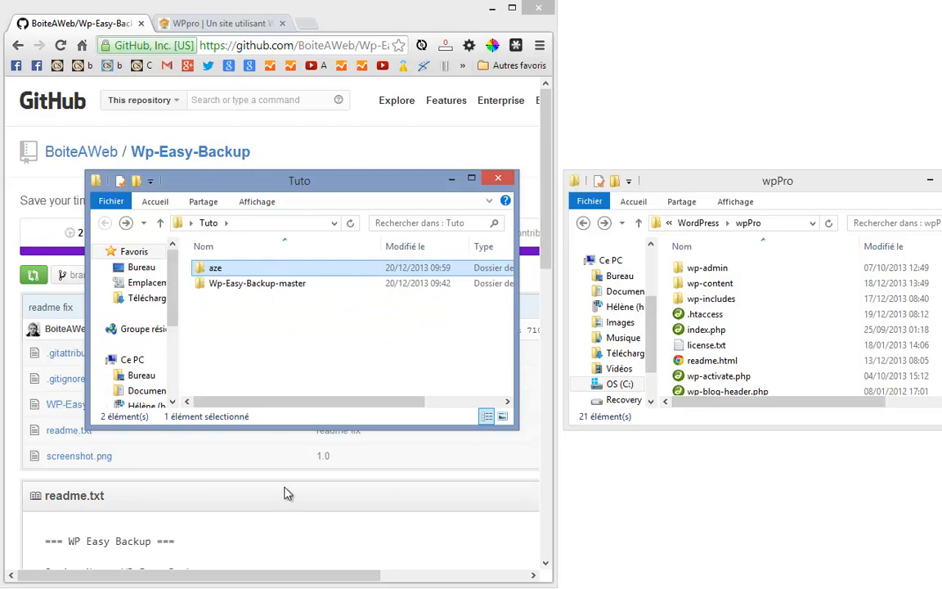
Copy the aze folder from Tuto into the wpPro site folder.
left_click(735, 186)
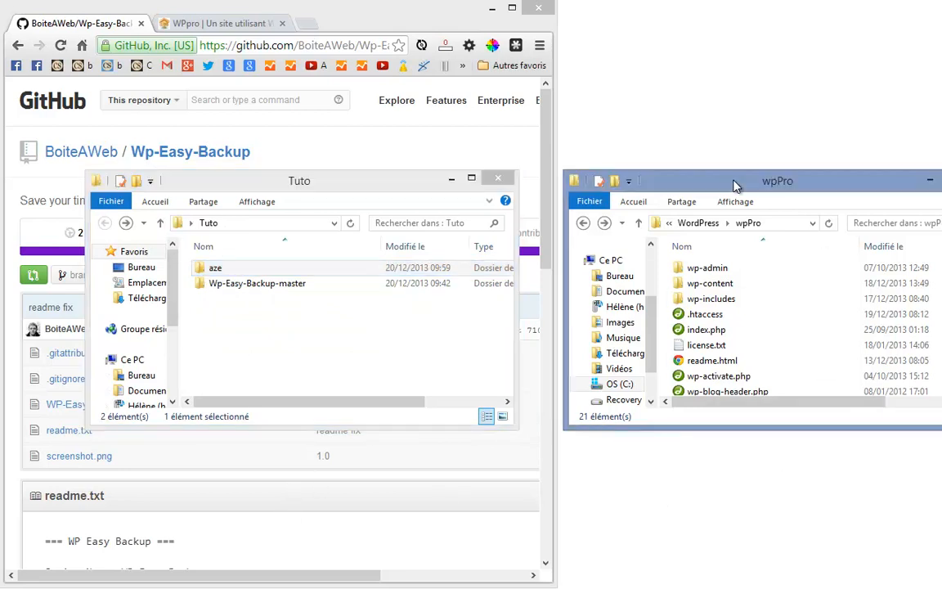
key("ctrl+v")
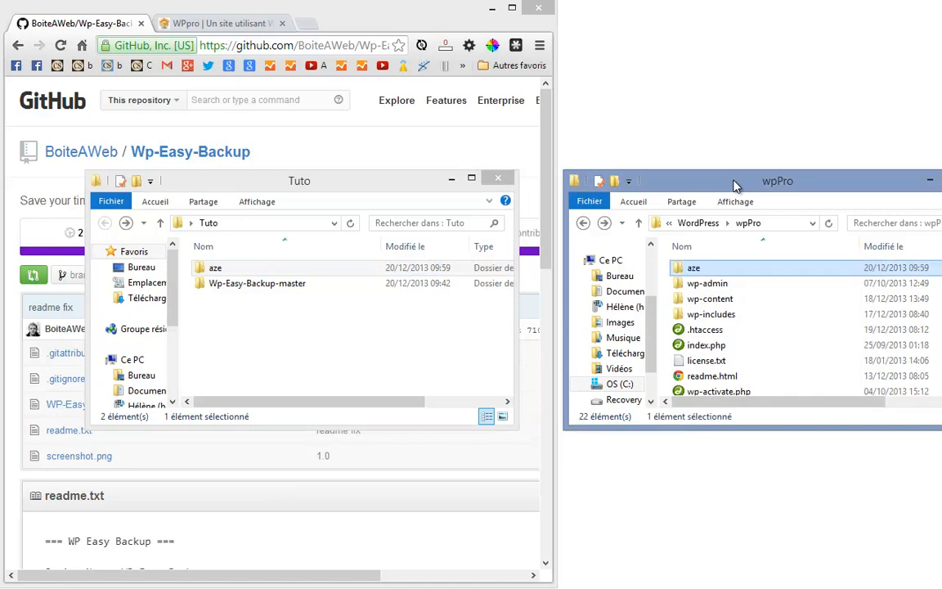
Open the backup script at localhost/WordPress/wpPro/aze/aze.php in the browser tab showing the WPpro site.
left_click(225, 26)
left_click_drag(554, 66, 890, 81)
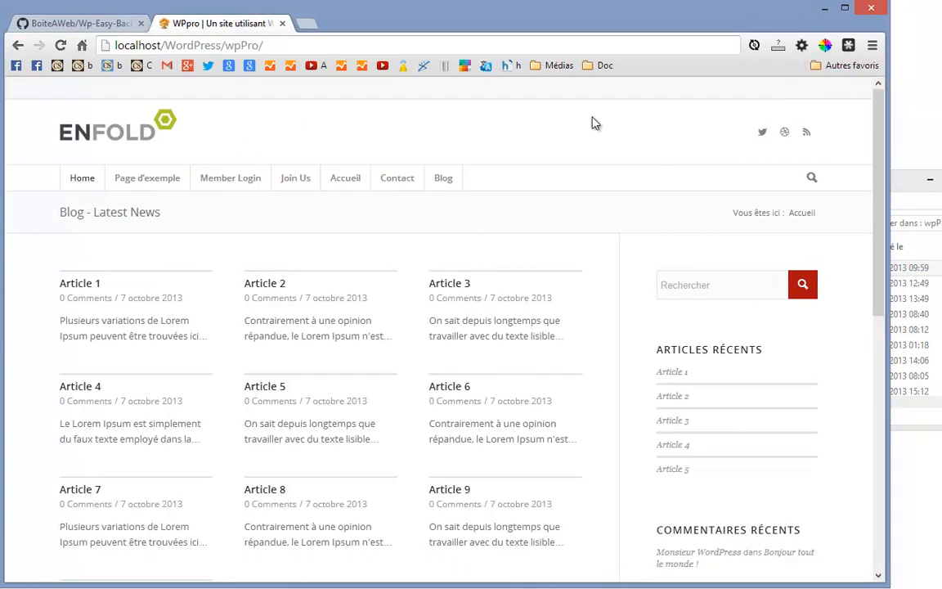
left_click(280, 46)
left_click(280, 47)
type("aze")
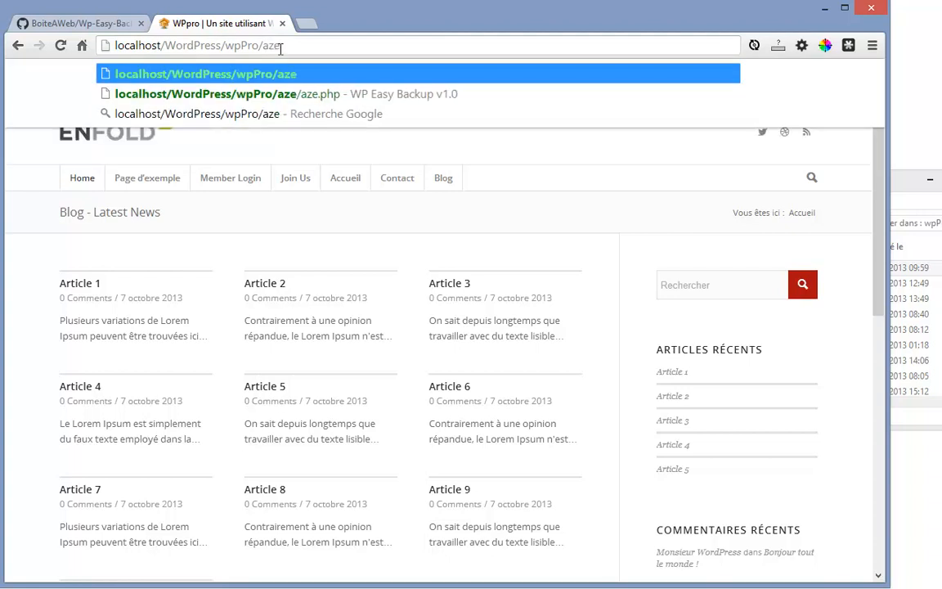
left_click(324, 94)
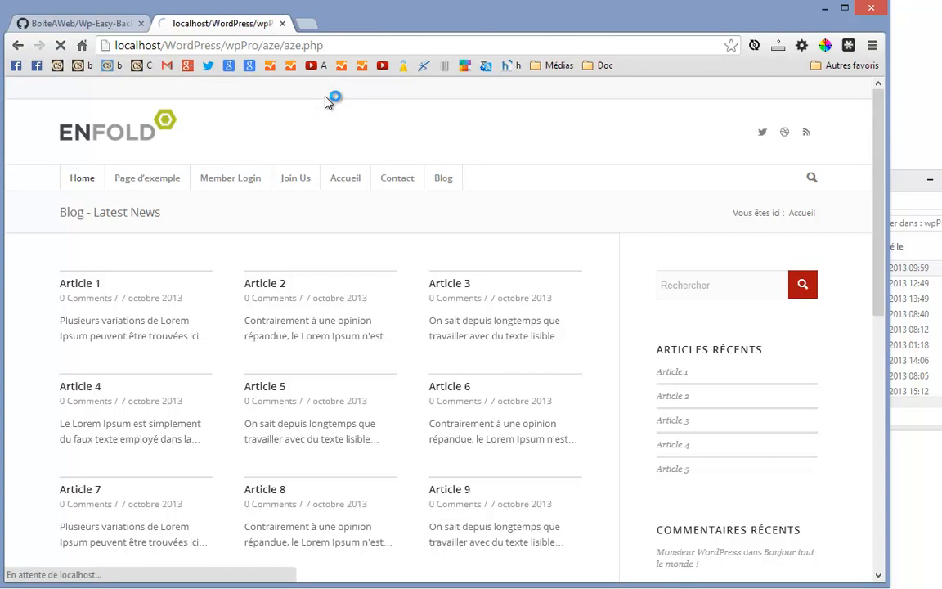
left_click_drag(883, 160, 554, 202)
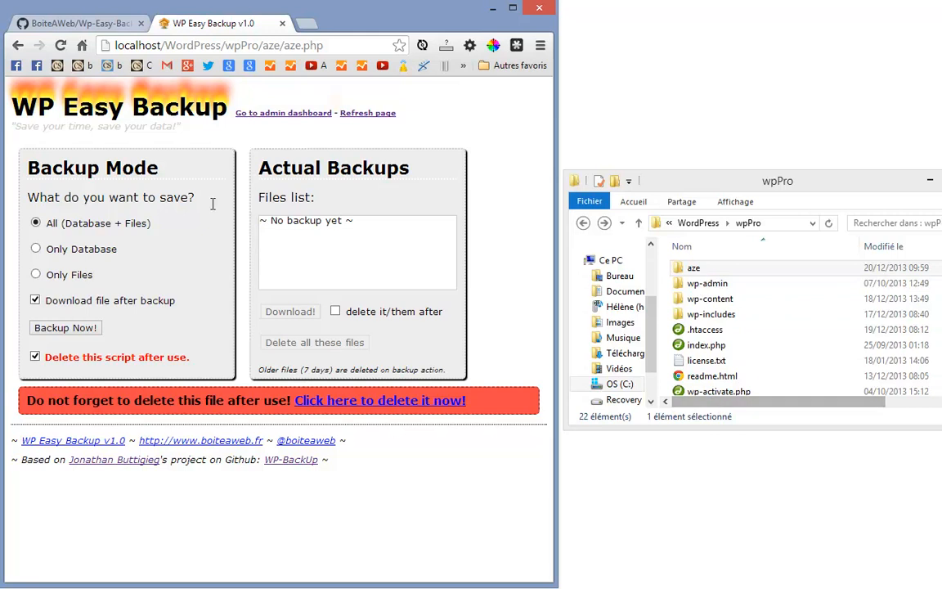
Check the contents of the aze folder inside wpPro and return to the wpPro folder.
left_click(37, 277)
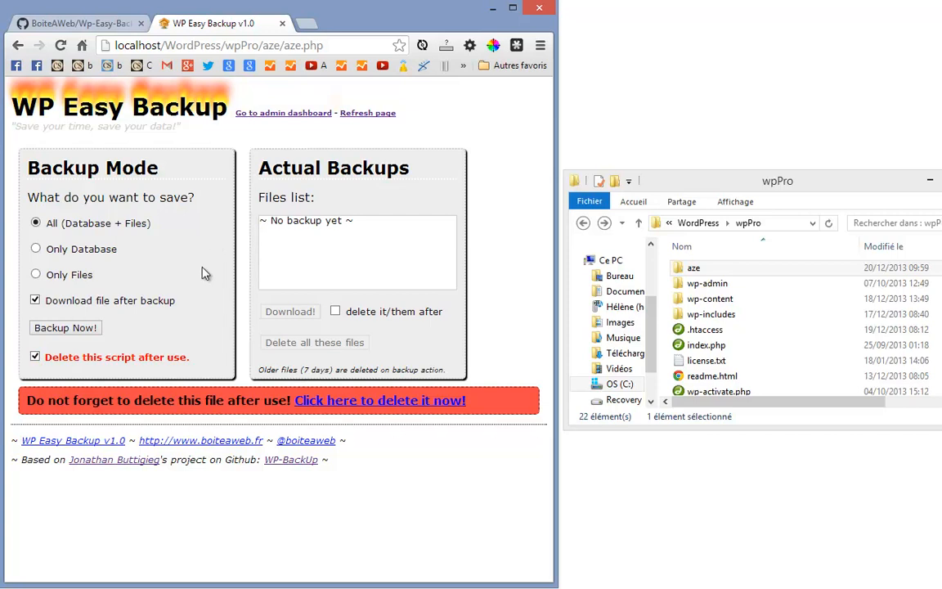
double_click(693, 269)
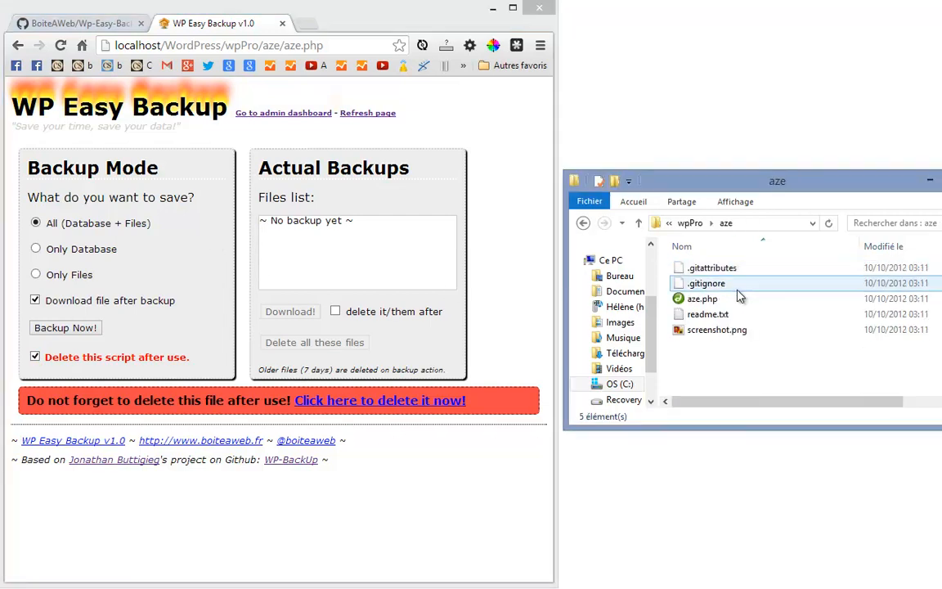
left_click(583, 224)
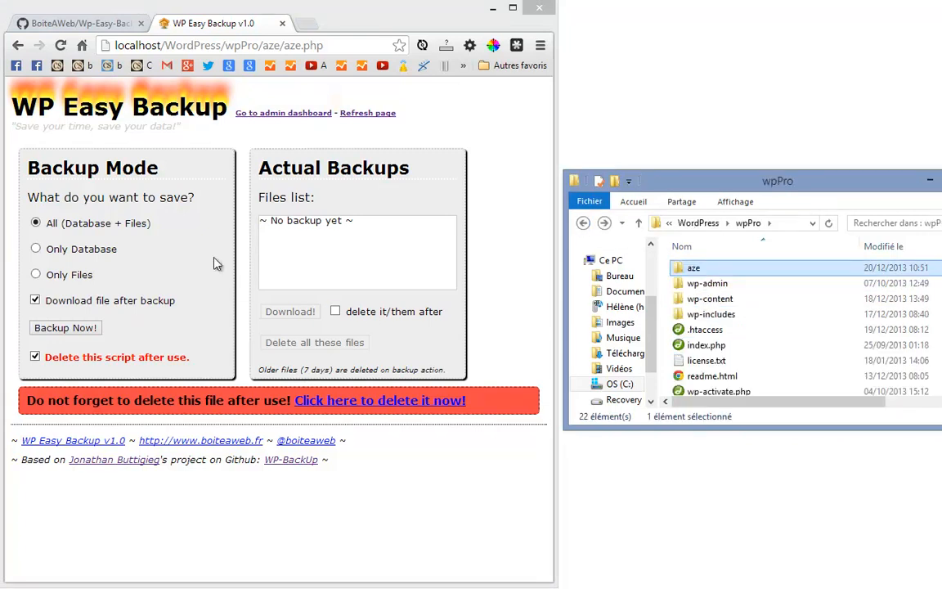
Run an All (Database + Files) backup with script deletion turned off, and open the generated backup folder inside aze.
left_click(35, 358)
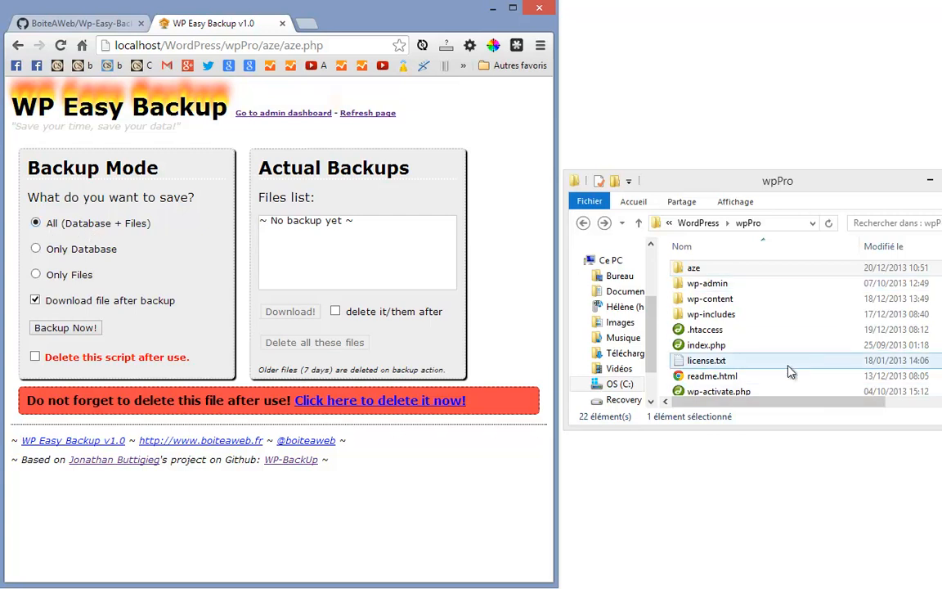
left_click(38, 333)
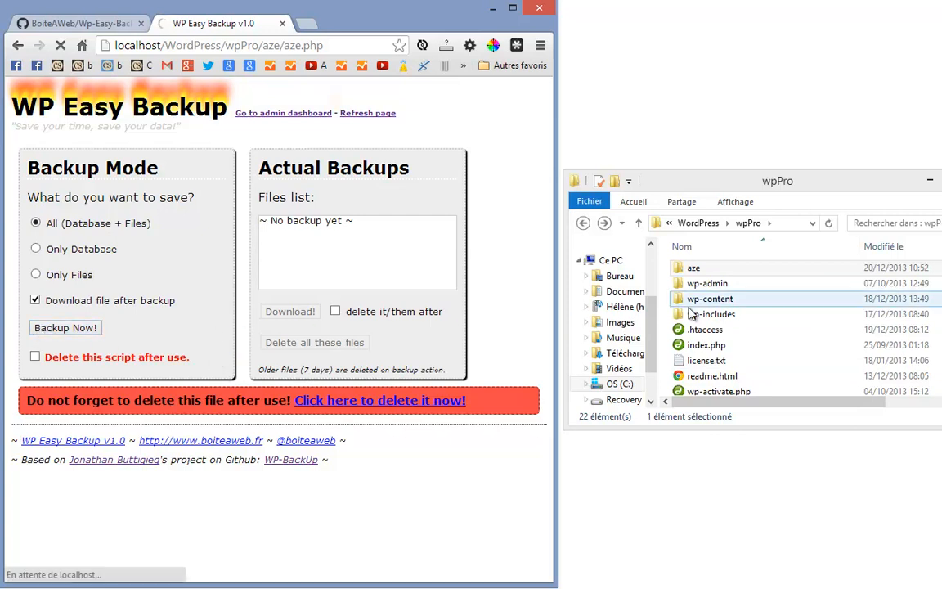
double_click(691, 268)
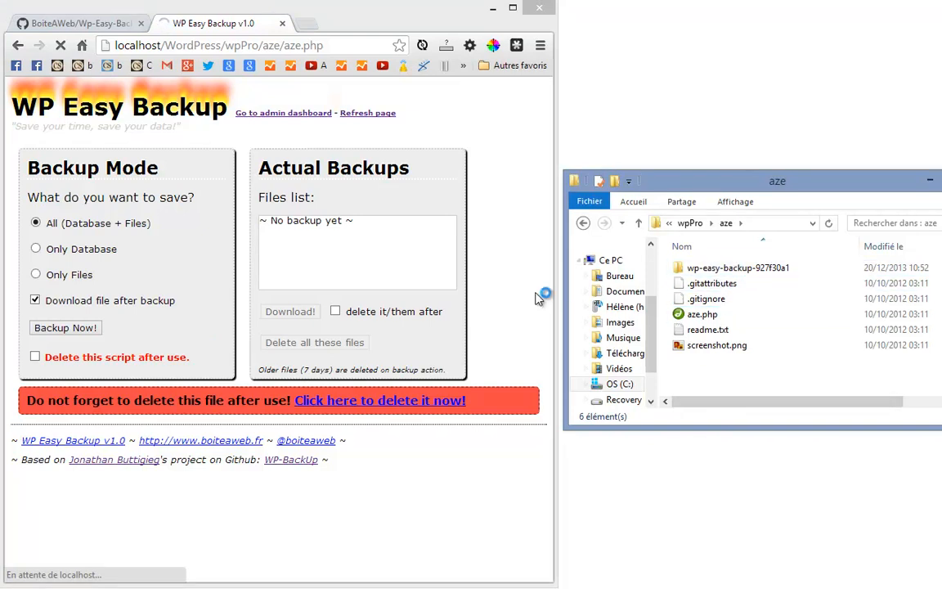
left_click(736, 269)
double_click(733, 273)
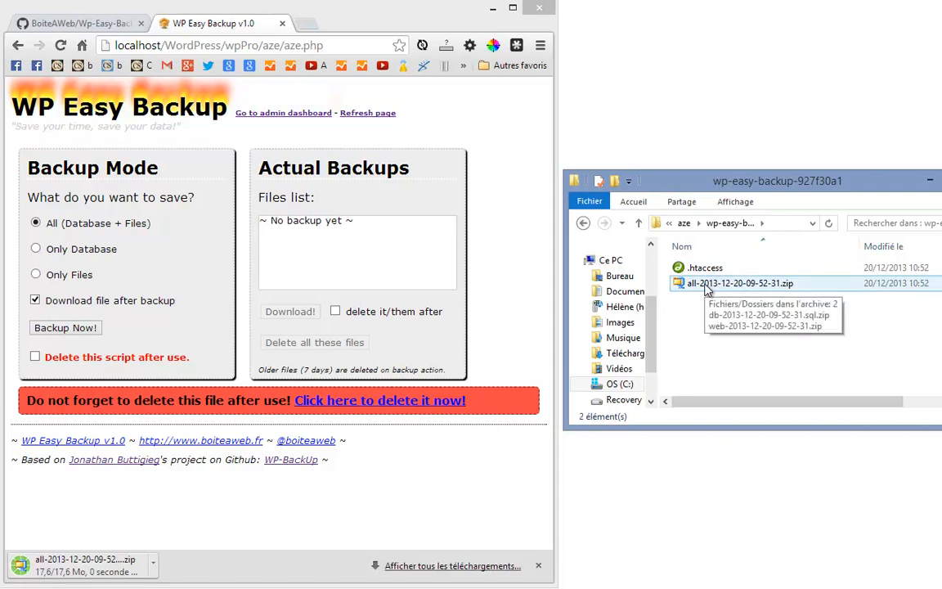
left_click(710, 287)
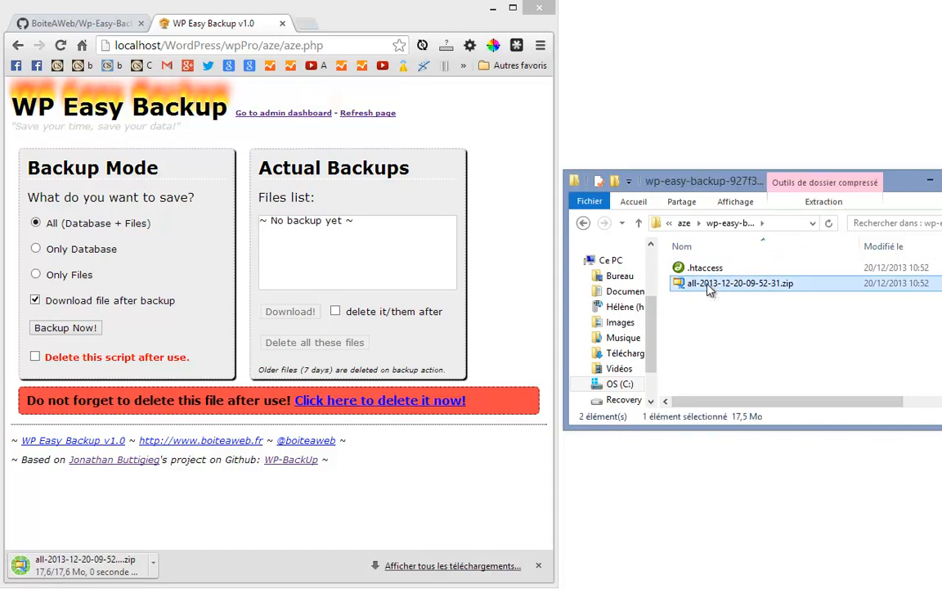
double_click(710, 287)
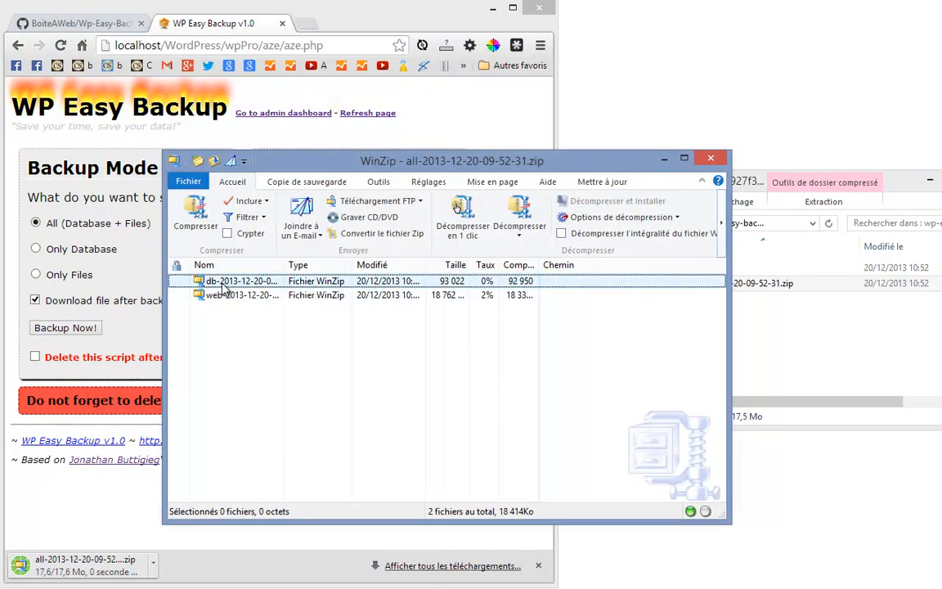
double_click(225, 281)
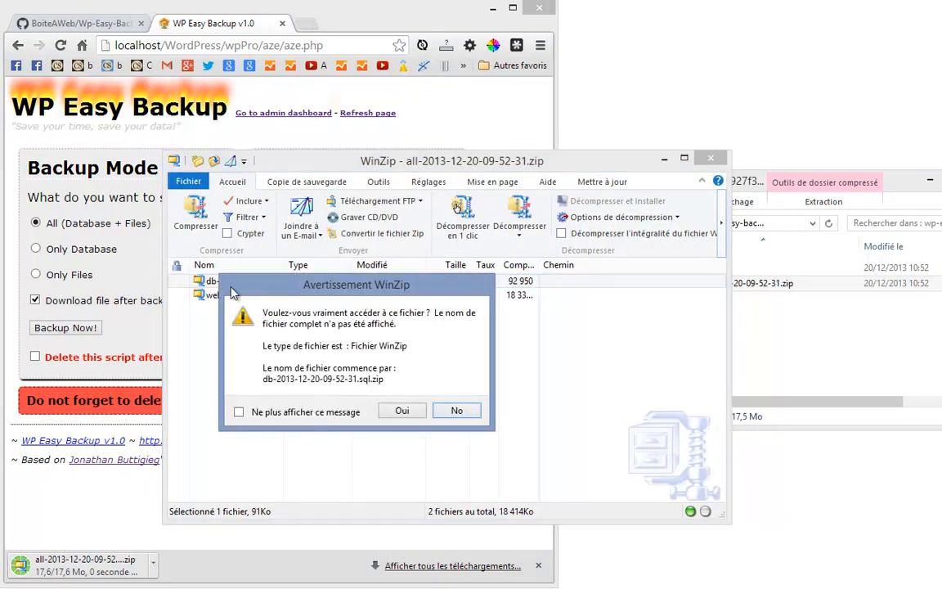
left_click(456, 409)
double_click(238, 296)
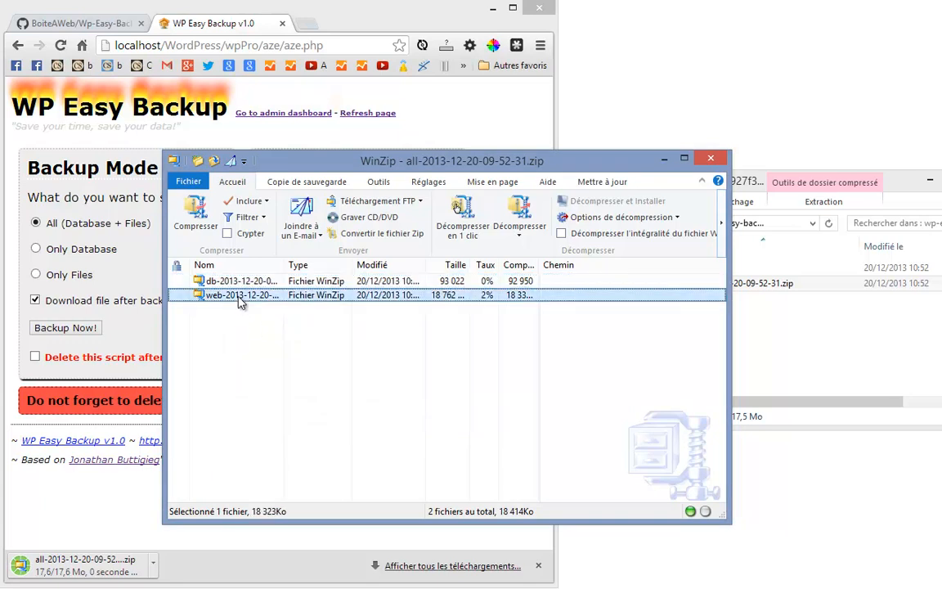
double_click(369, 345)
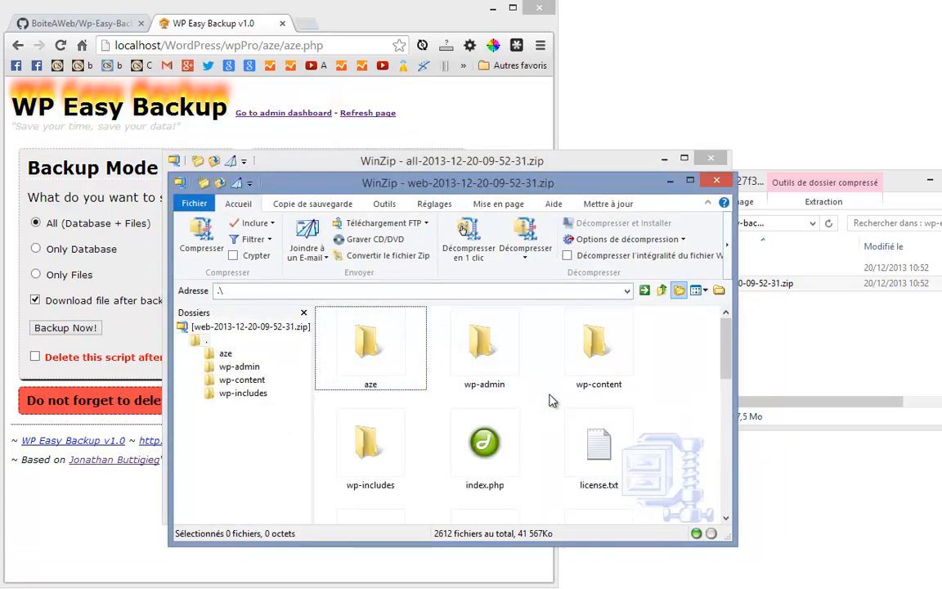
scroll(666, 393, "down", 5)
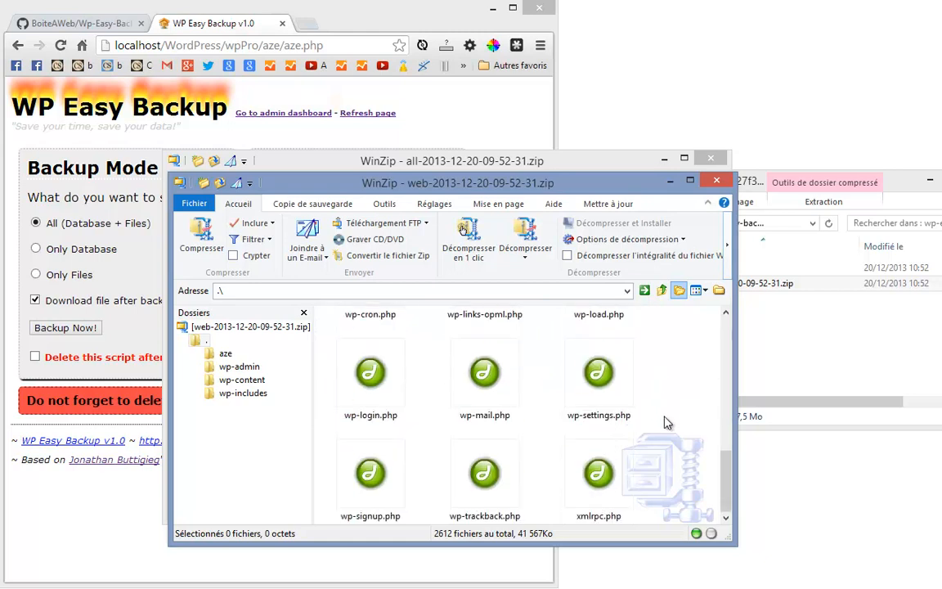
scroll(665, 392, "up", 5)
left_click(717, 181)
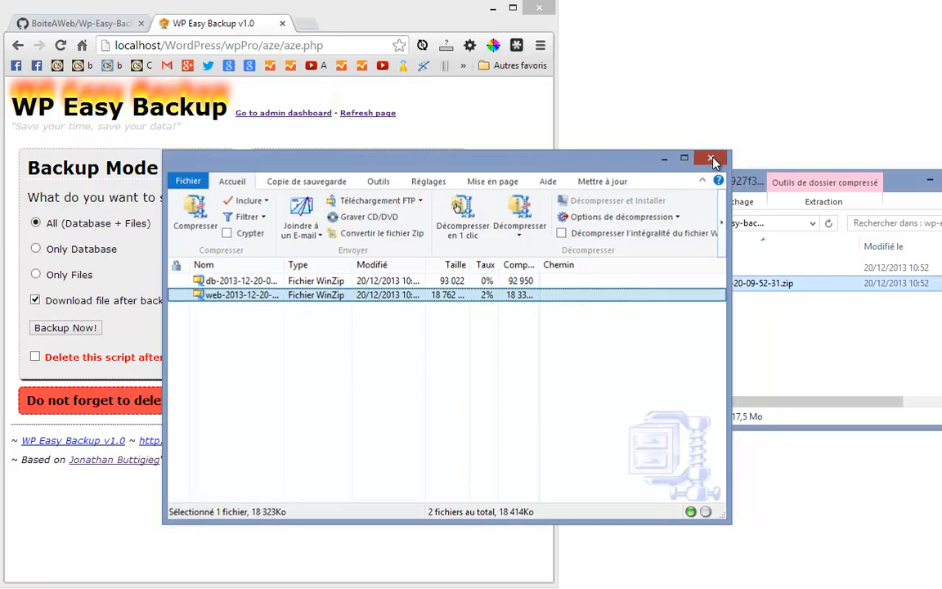
left_click(711, 158)
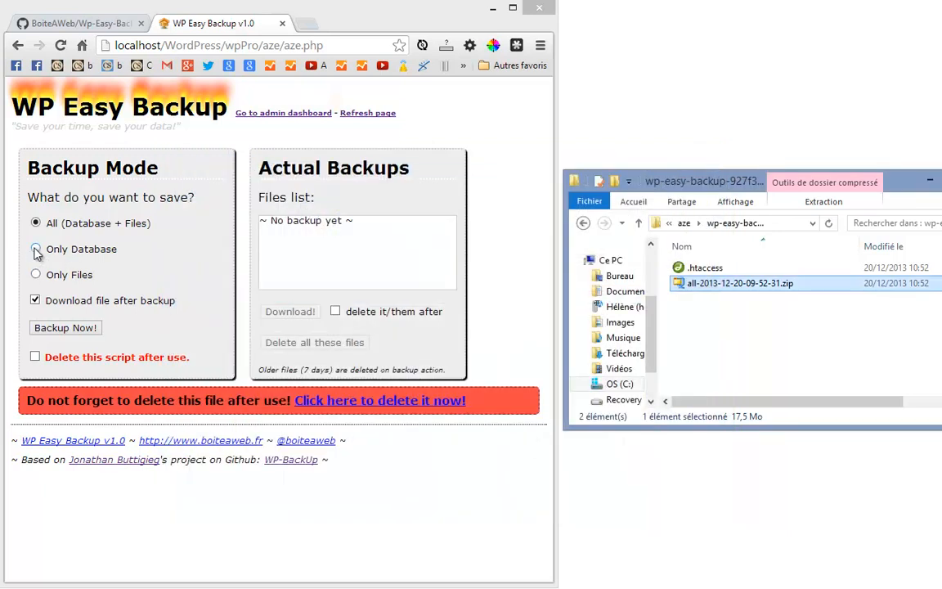
Run an Only Database backup followed by an Only Files backup, keeping the script in place.
left_click(35, 250)
left_click(62, 329)
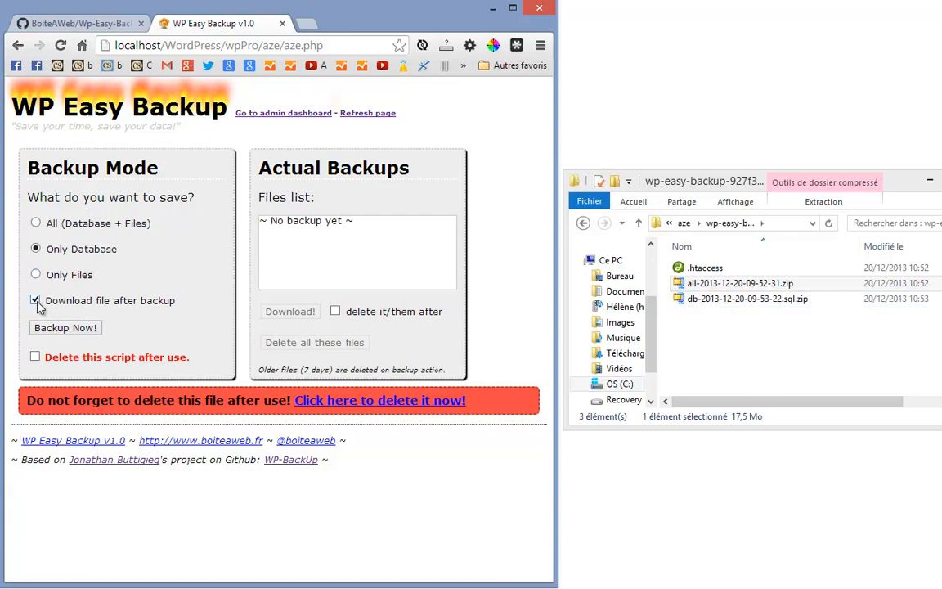
left_click(36, 274)
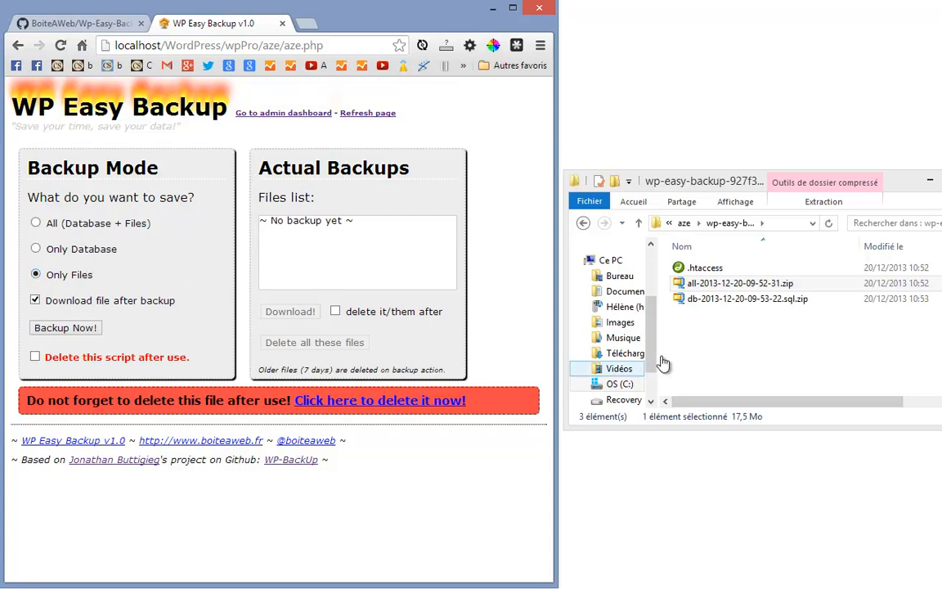
left_click(54, 333)
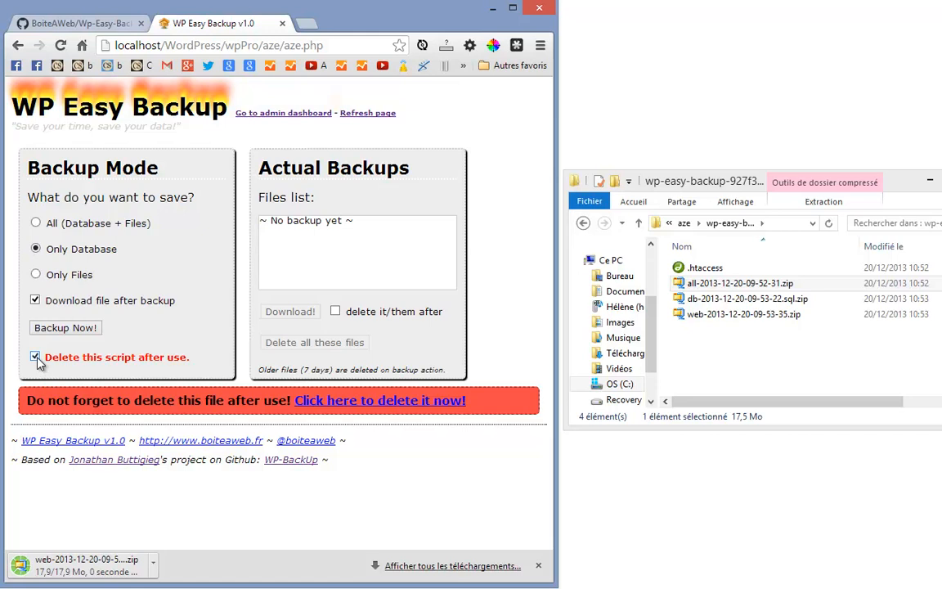
Check the aze folder for the aze.php script and reopen its generated backup folder.
left_click(583, 223)
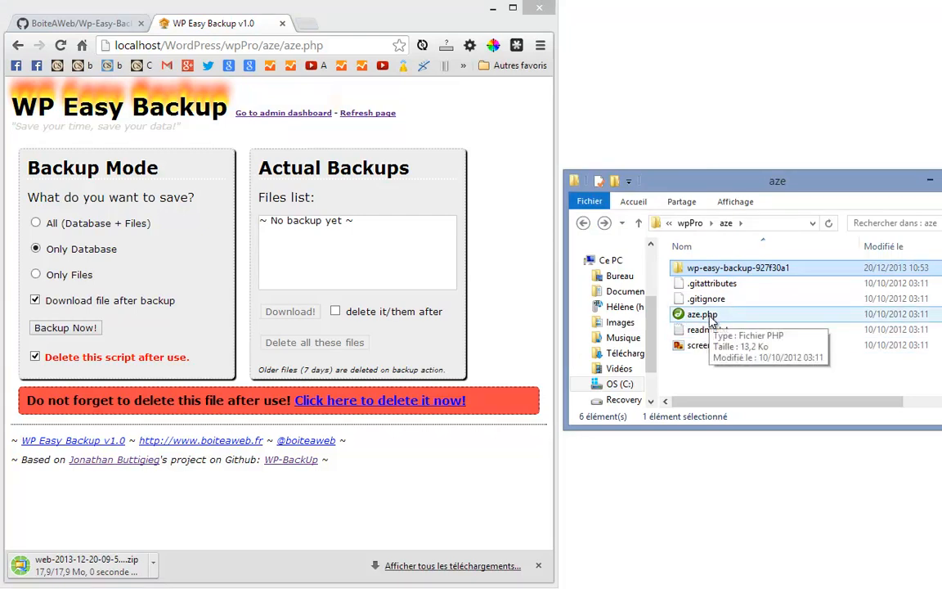
left_click(584, 223)
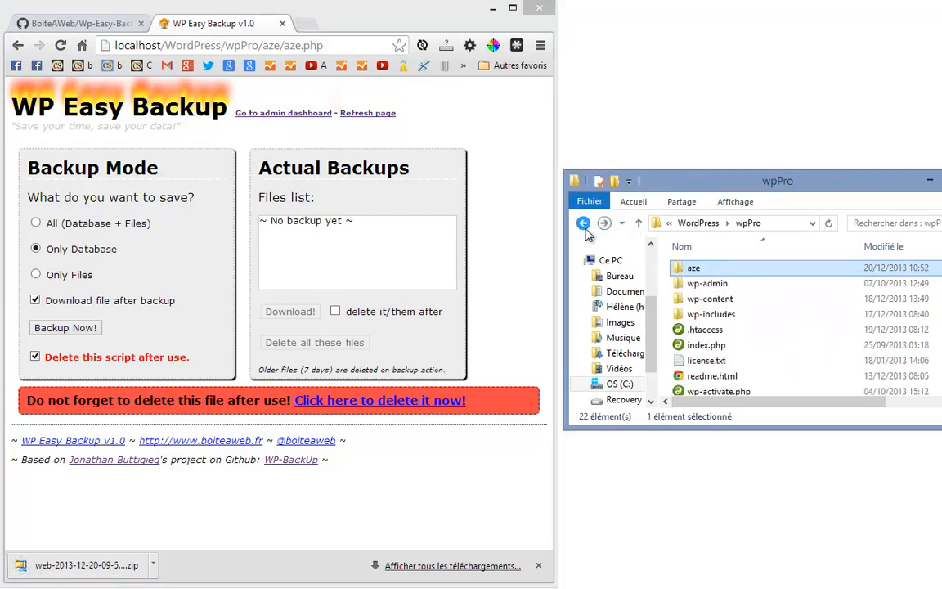
double_click(684, 267)
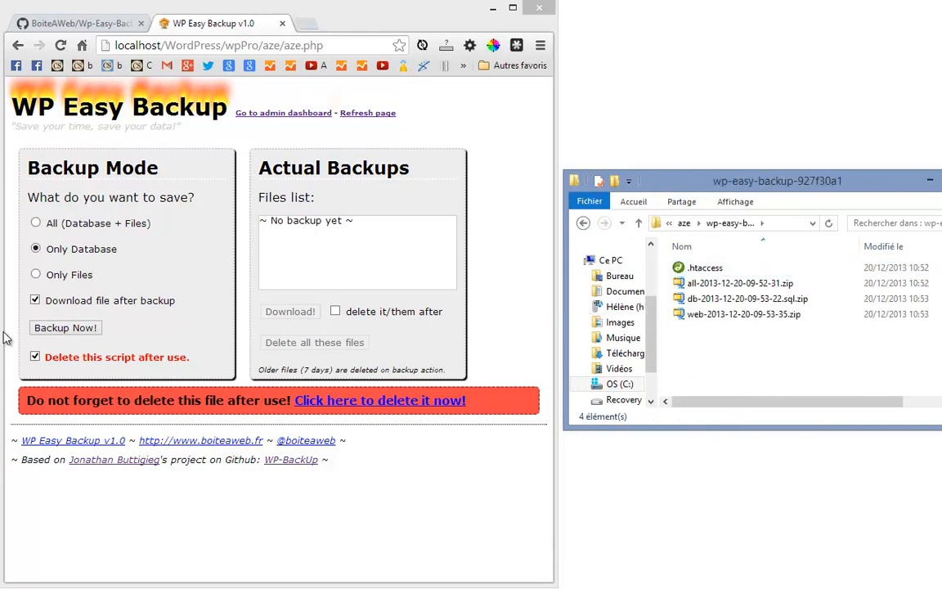
Run an Only Database backup with the script set to delete itself after use, and check the aze folder's contents.
left_click(65, 327)
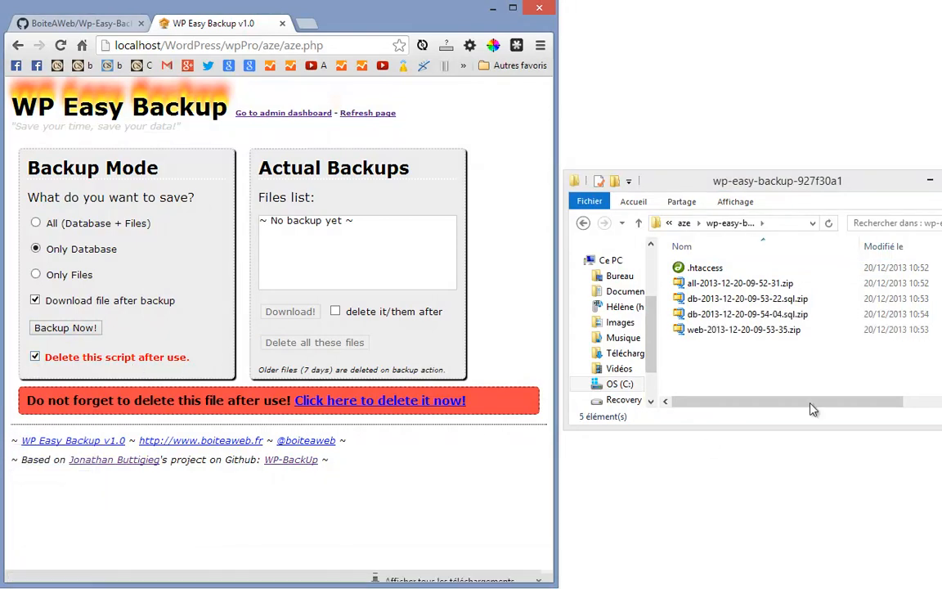
left_click(583, 222)
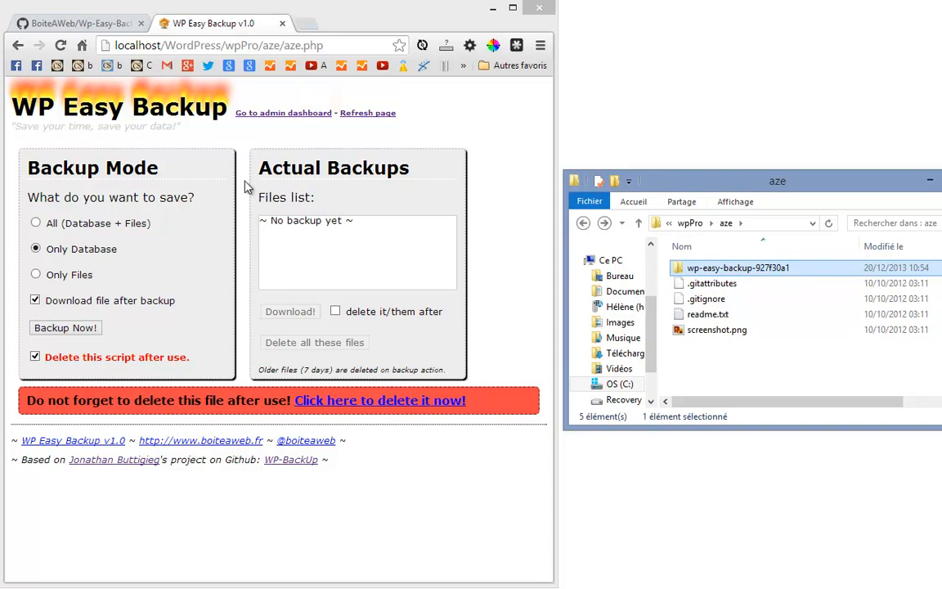
left_click(502, 157)
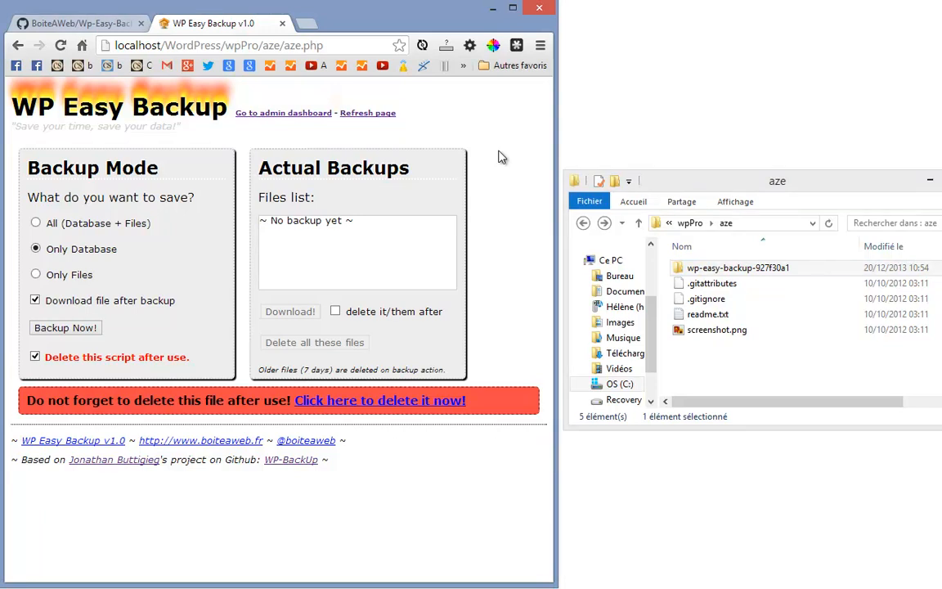
Delete the whole aze folder from wpPro and return to the Wp-Easy-Backup repository page on GitHub.
left_click(724, 270)
key("BackSpace")
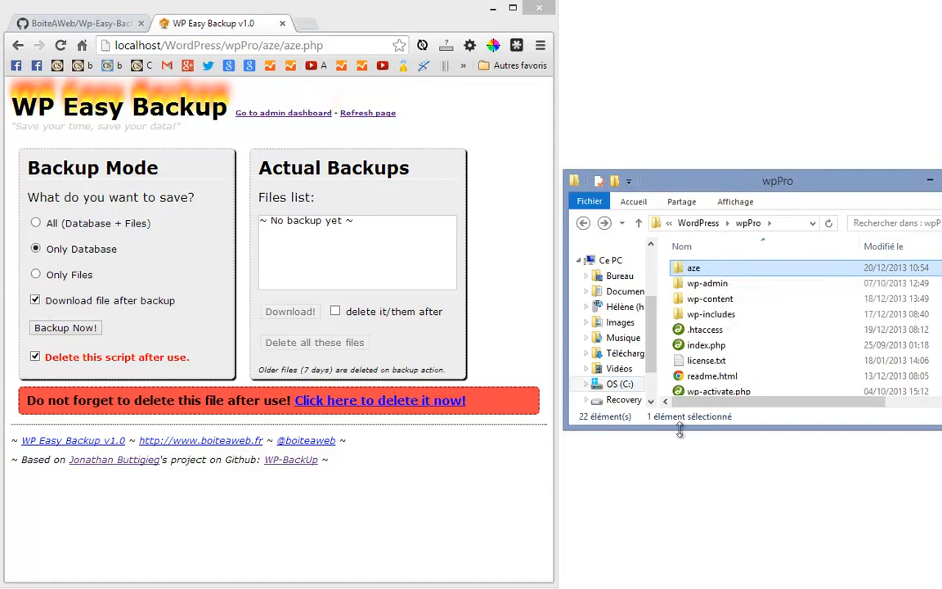
key("Delete")
key("Return")
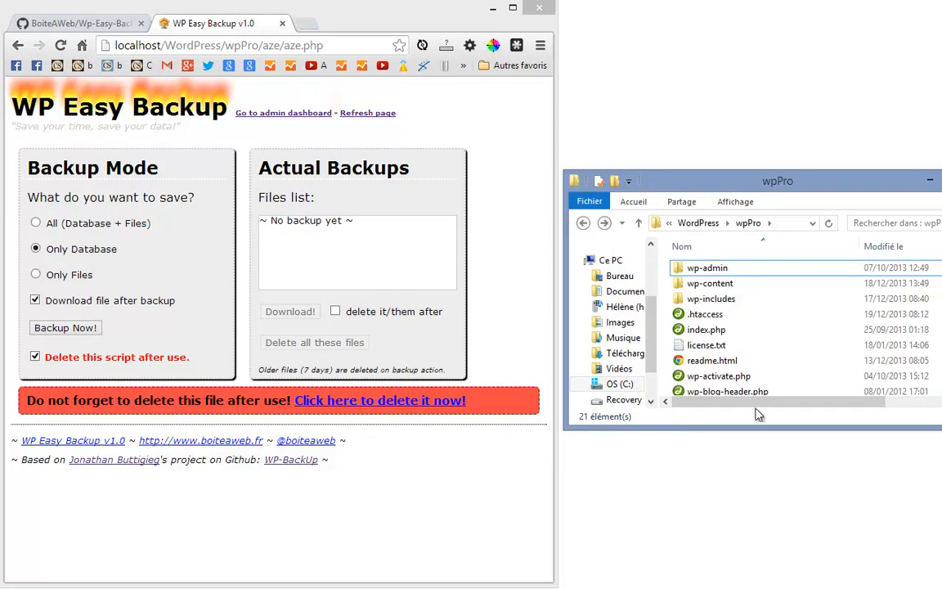
left_click(65, 23)
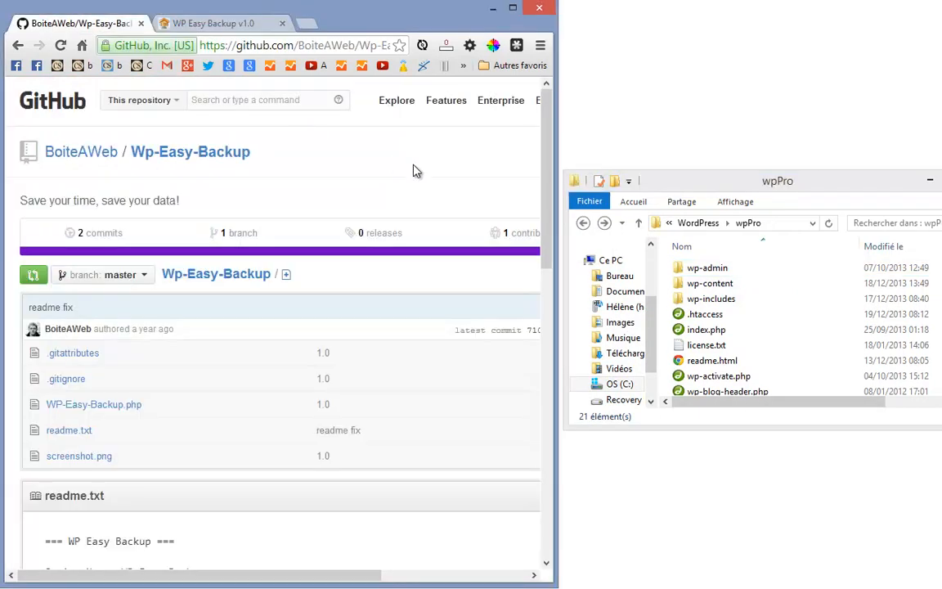